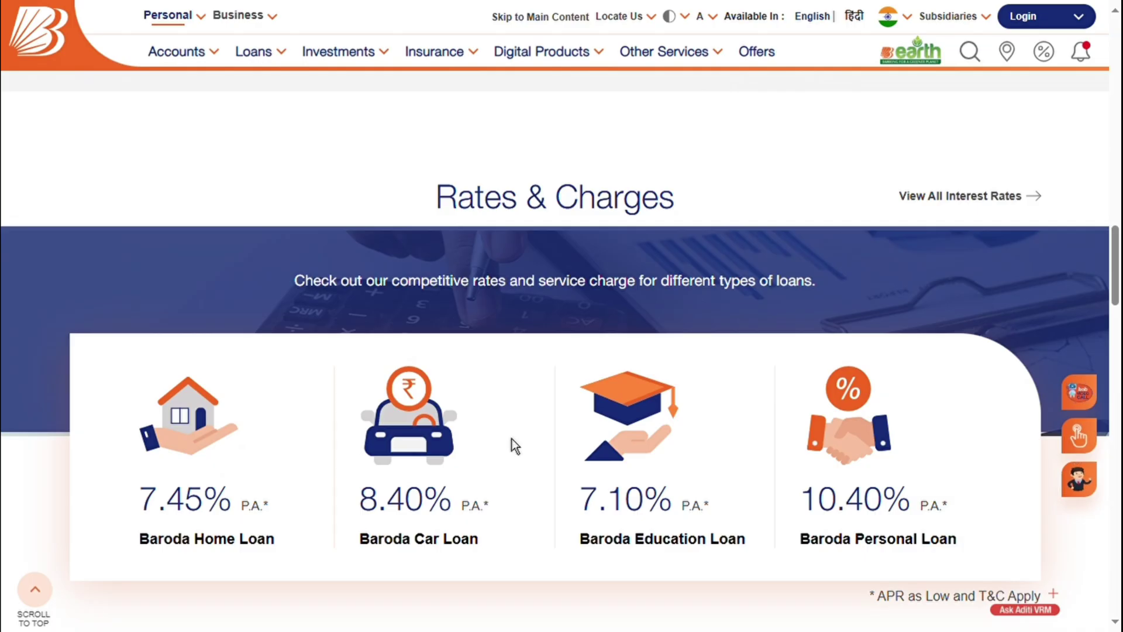
- Look through the Bank of Baroda home page, including its products, rates and charges, exclusive offers and blog sections
{"action": "scroll", "coordinate": [511, 445], "scroll_direction": "down", "scroll_amount": 3}
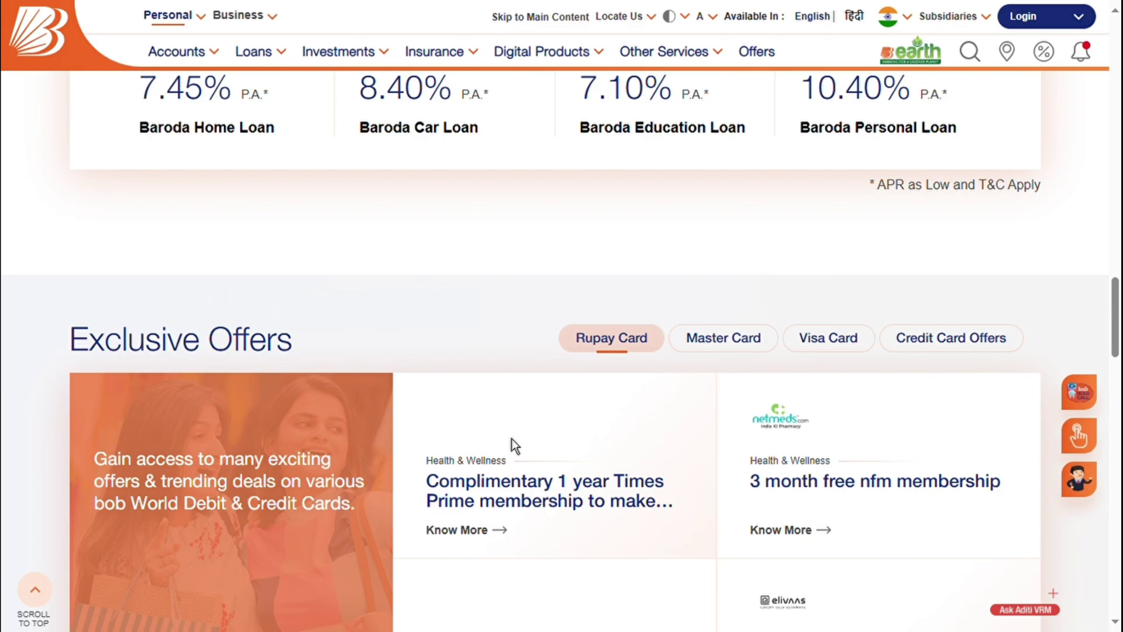
{"action": "scroll", "coordinate": [513, 439], "scroll_direction": "down", "scroll_amount": 10}
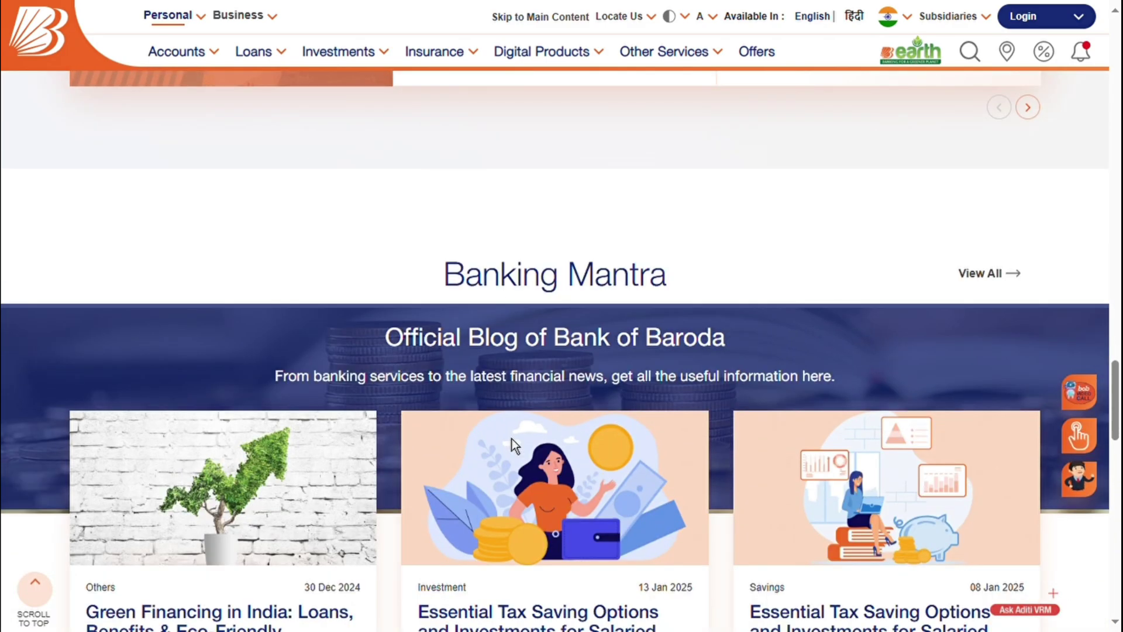
{"action": "scroll", "coordinate": [512, 445], "scroll_direction": "up", "scroll_amount": 15}
{"action": "scroll", "coordinate": [513, 445], "scroll_direction": "up", "scroll_amount": 15}
{"action": "scroll", "coordinate": [513, 445], "scroll_direction": "down", "scroll_amount": 4}
{"action": "scroll", "coordinate": [512, 443], "scroll_direction": "up", "scroll_amount": 8}
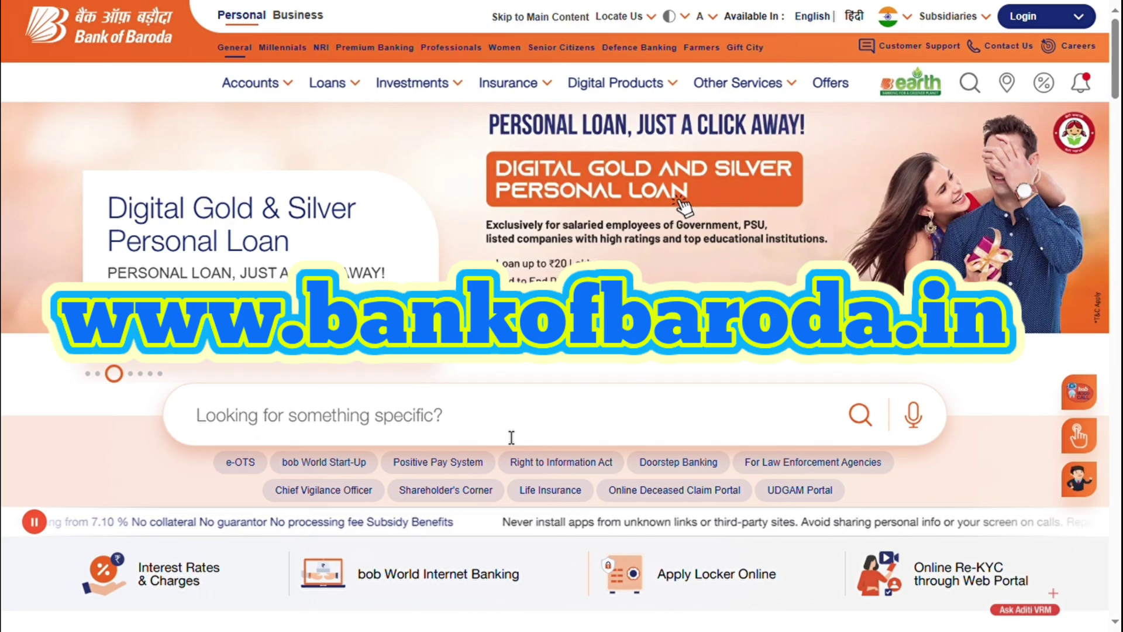
{"action": "scroll", "coordinate": [566, 415], "scroll_direction": "down", "scroll_amount": 4}
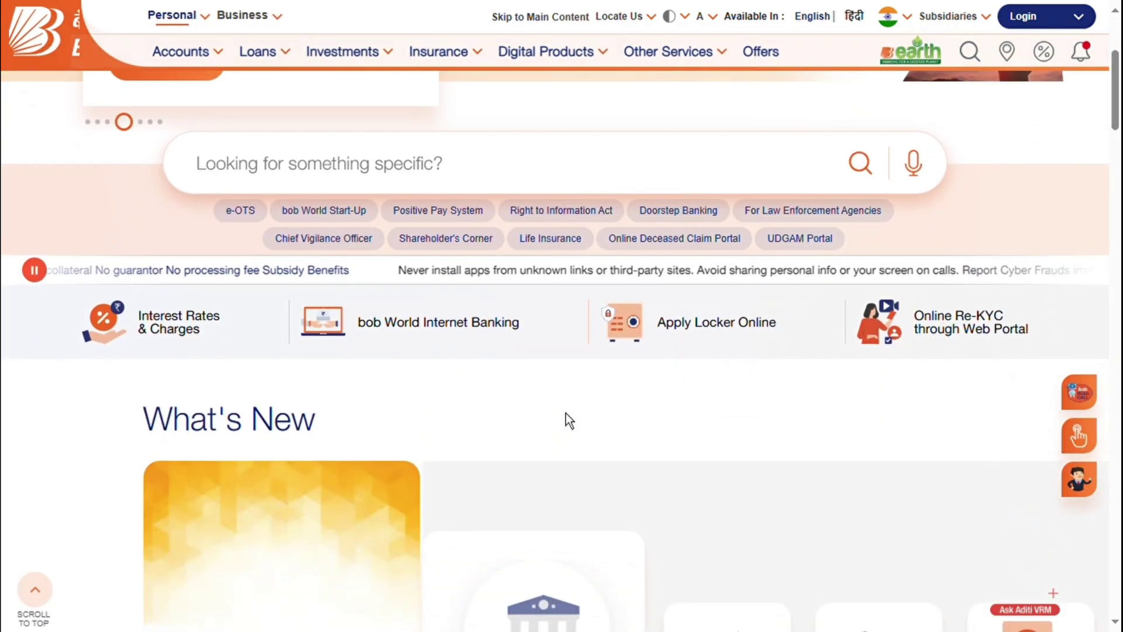
{"action": "scroll", "coordinate": [566, 413], "scroll_direction": "down", "scroll_amount": 7}
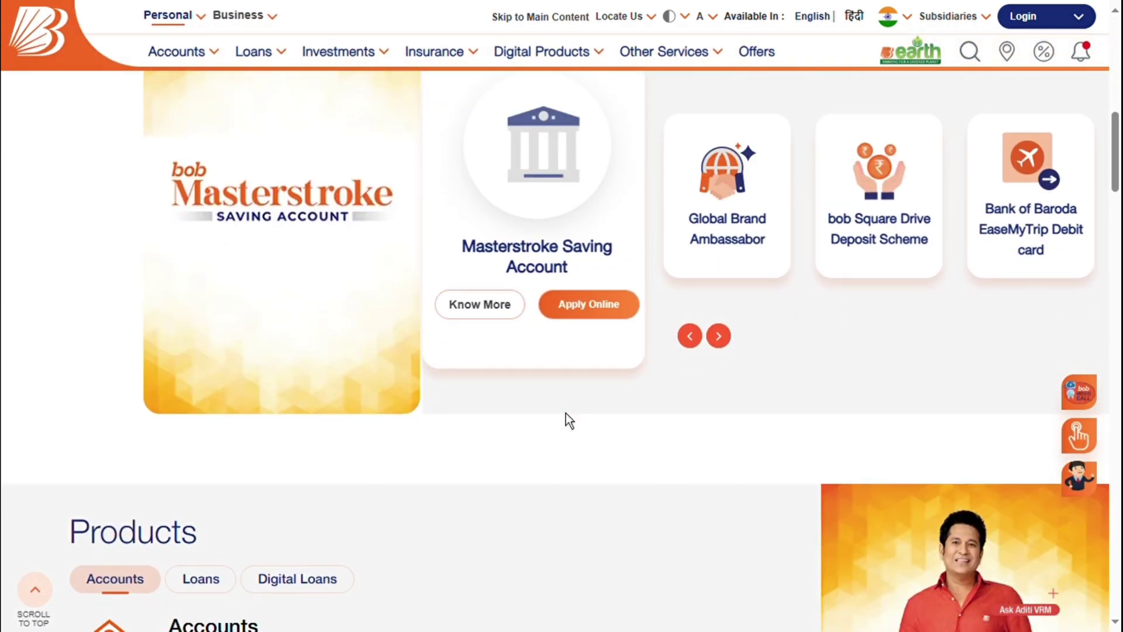
{"action": "scroll", "coordinate": [566, 413], "scroll_direction": "down", "scroll_amount": 5}
{"action": "scroll", "coordinate": [566, 413], "scroll_direction": "down", "scroll_amount": 2}
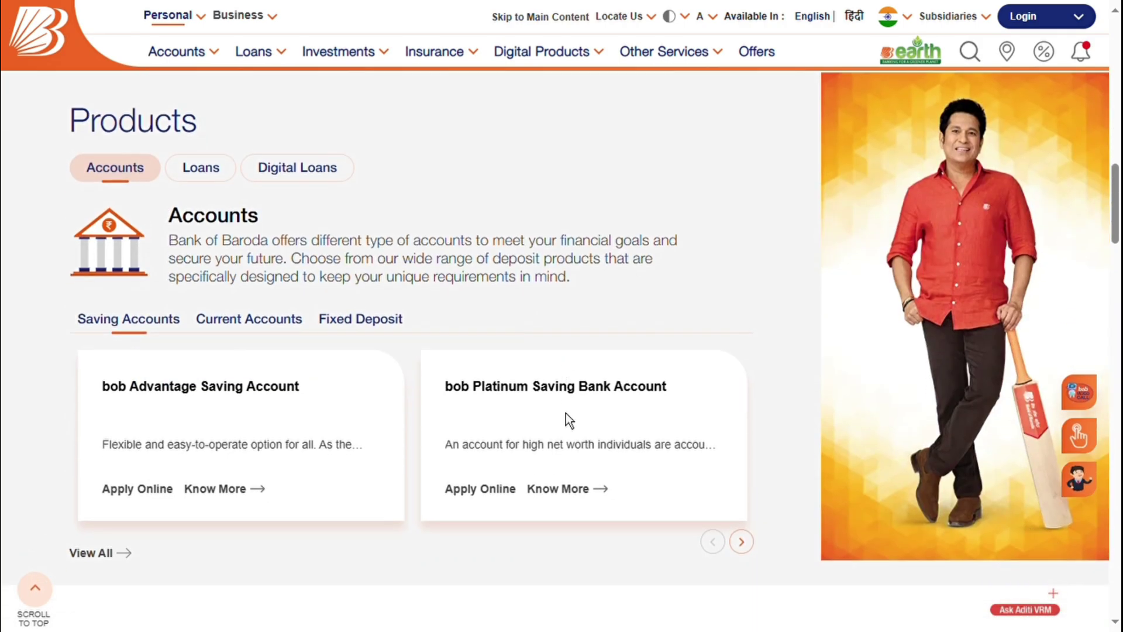
{"action": "scroll", "coordinate": [566, 413], "scroll_direction": "down", "scroll_amount": 6}
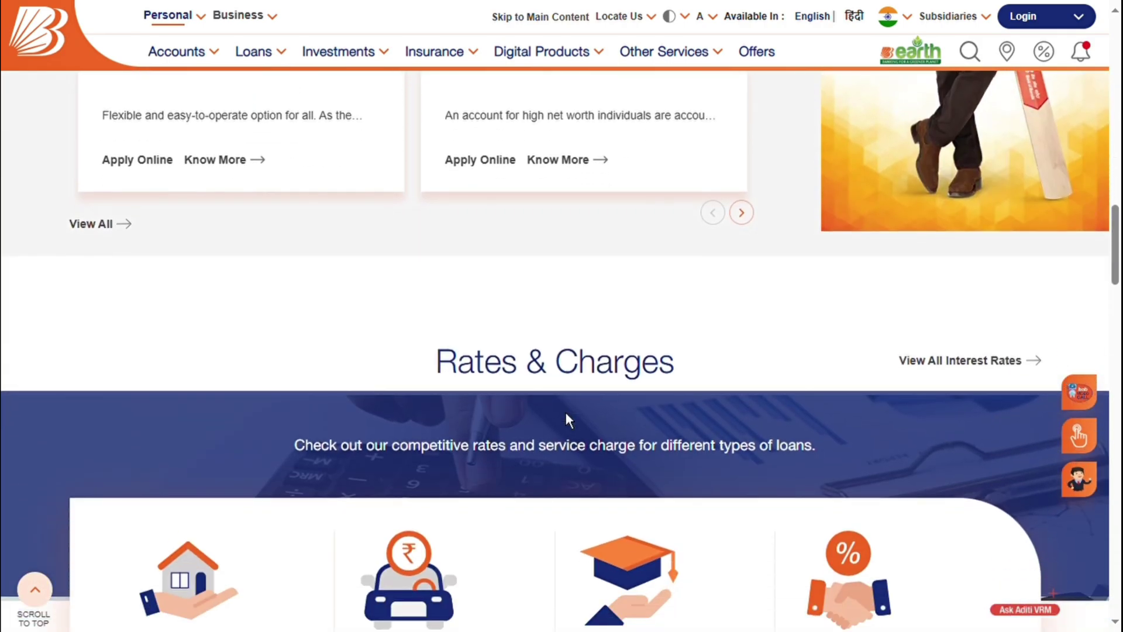
{"action": "scroll", "coordinate": [565, 411], "scroll_direction": "up", "scroll_amount": 15}
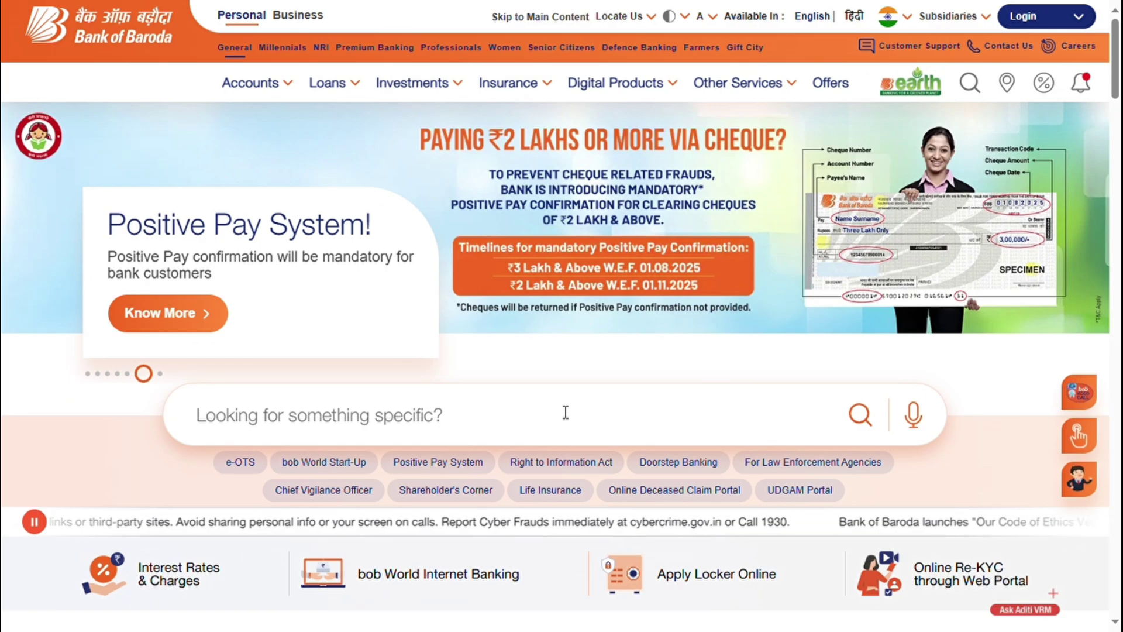
- Open the Careers page from the home page's footer links and go to its Current Opportunities listing
{"action": "scroll", "coordinate": [566, 413], "scroll_direction": "down", "scroll_amount": 20}
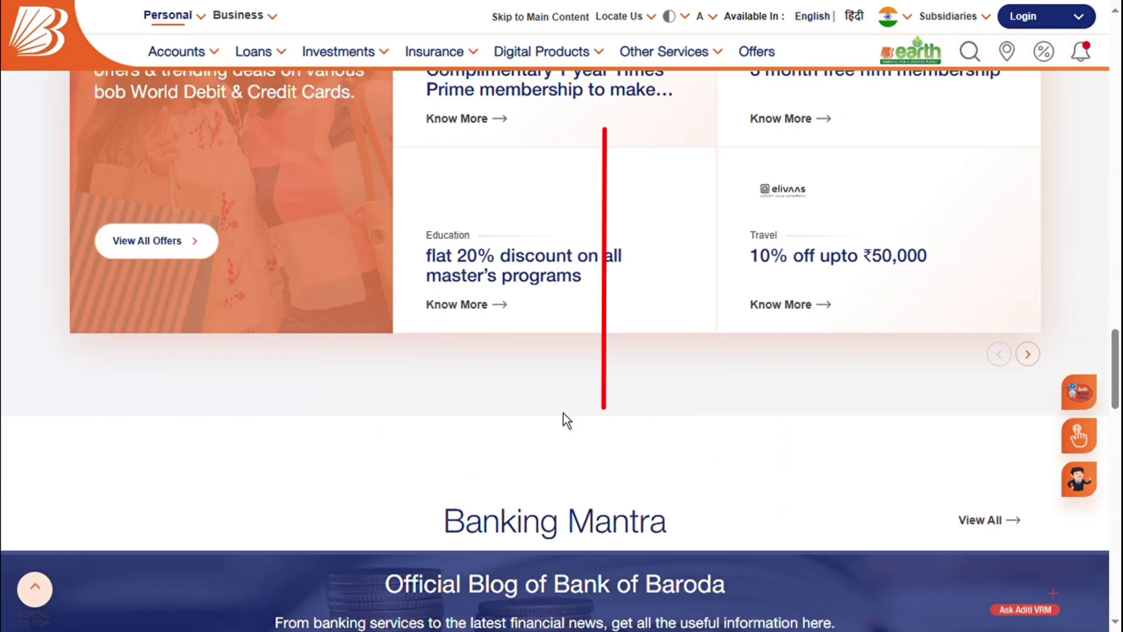
{"action": "scroll", "coordinate": [563, 413], "scroll_direction": "down", "scroll_amount": 15}
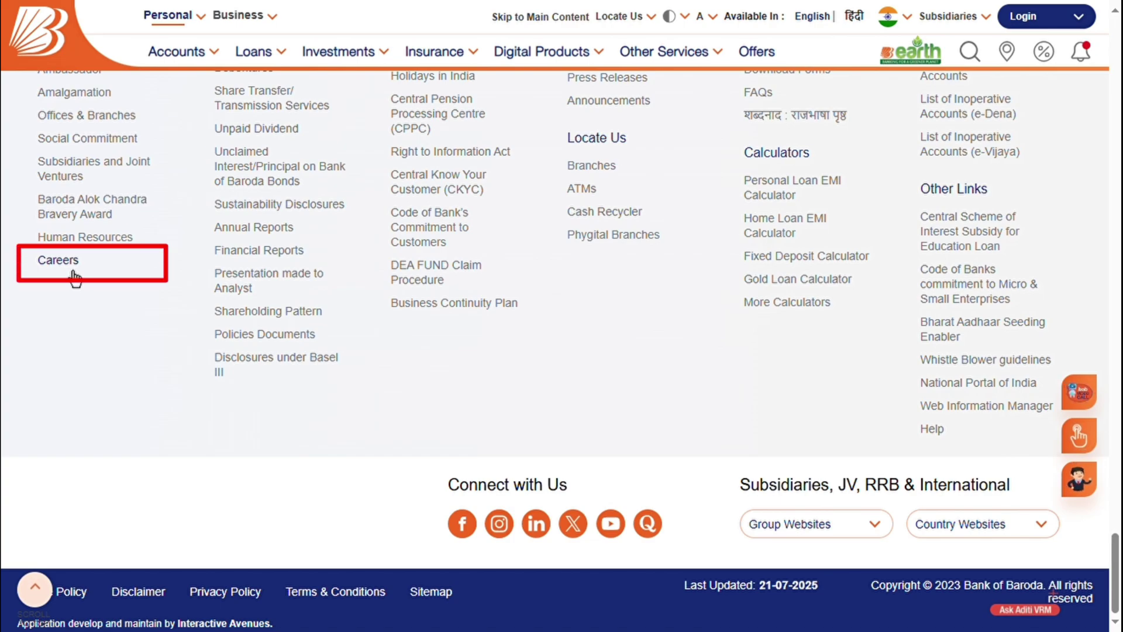
{"action": "left_click", "coordinate": [73, 271]}
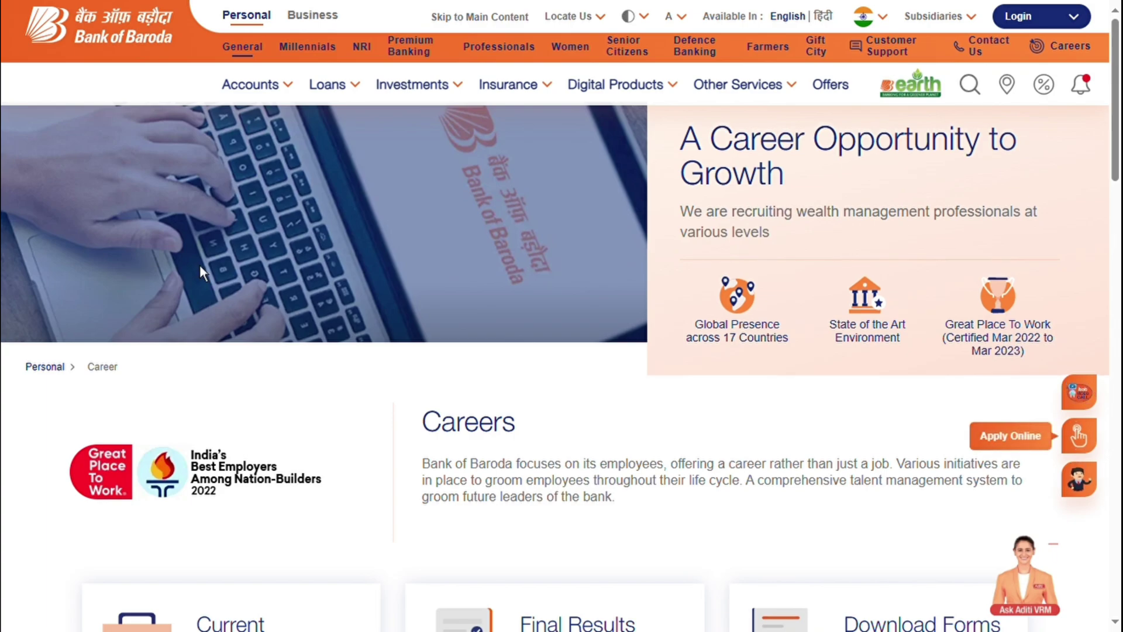
{"action": "scroll", "coordinate": [350, 272], "scroll_direction": "down", "scroll_amount": 5}
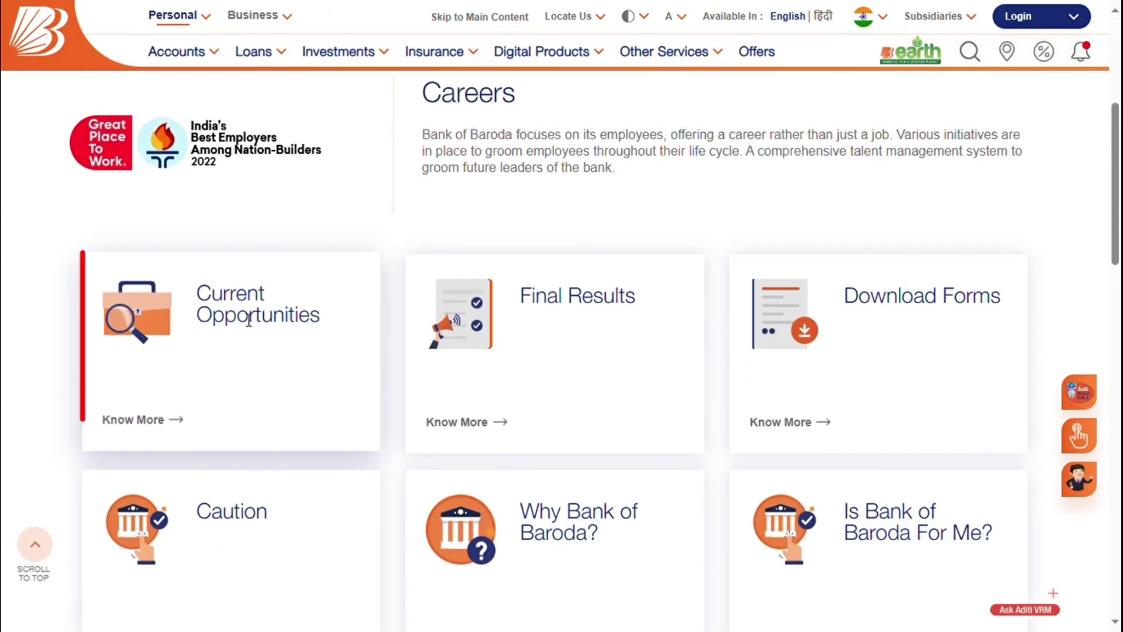
{"action": "left_click", "coordinate": [153, 431]}
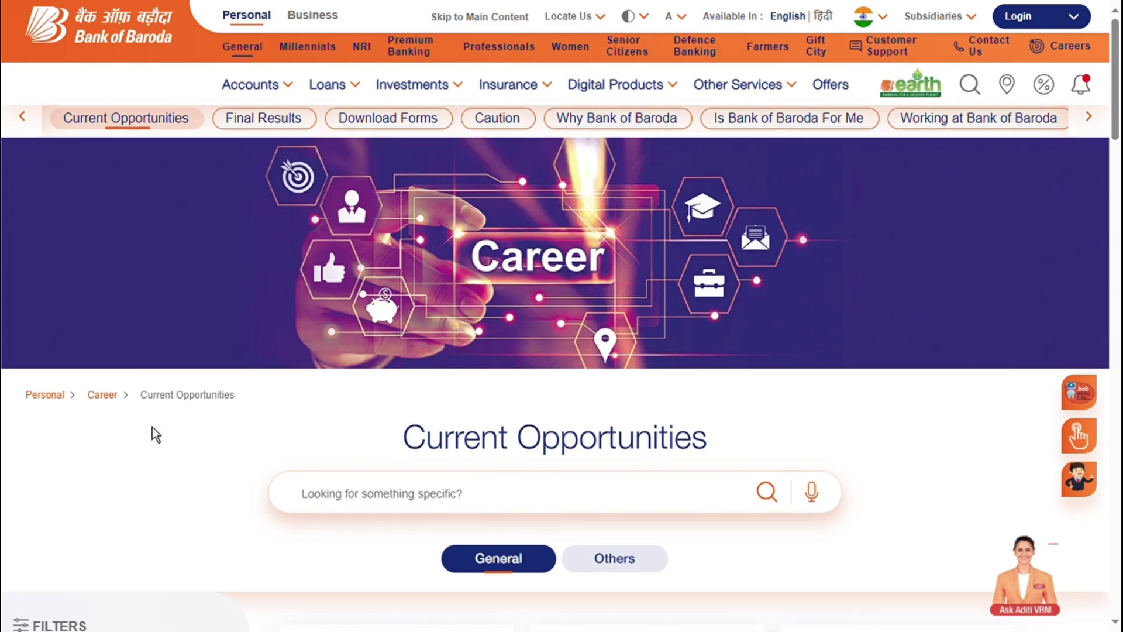
- Apply for the Local Bank Officers (LBOs) recruitment, accepting the redirect to the external site, and open the new registration form
{"action": "scroll", "coordinate": [152, 427], "scroll_direction": "down", "scroll_amount": 5}
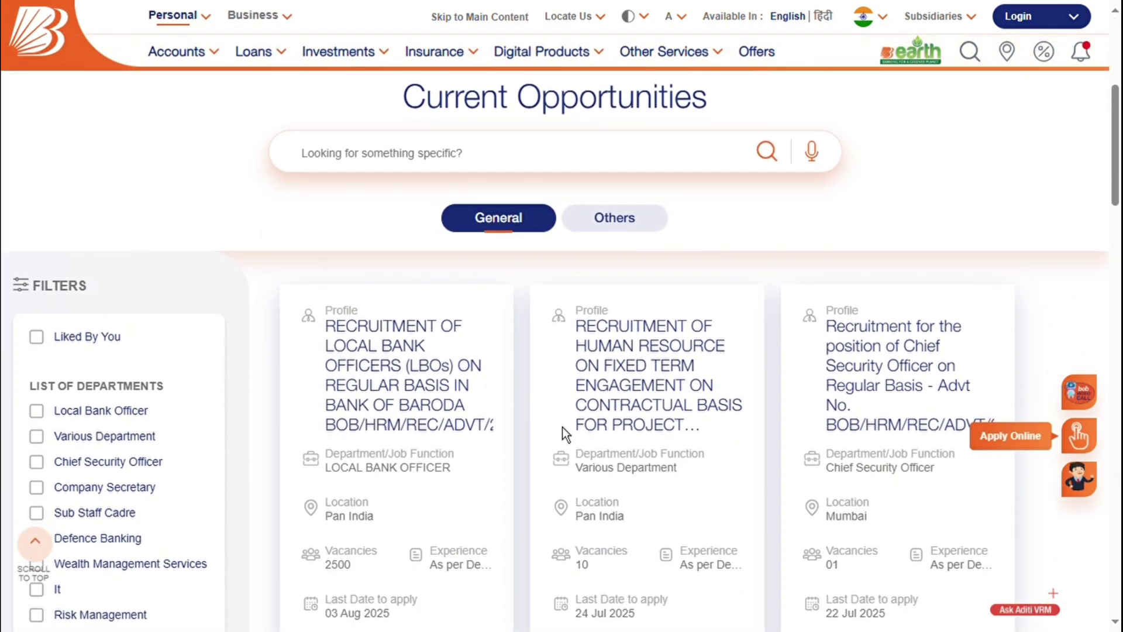
{"action": "scroll", "coordinate": [563, 426], "scroll_direction": "down", "scroll_amount": 7}
{"action": "scroll", "coordinate": [562, 426], "scroll_direction": "up", "scroll_amount": 4}
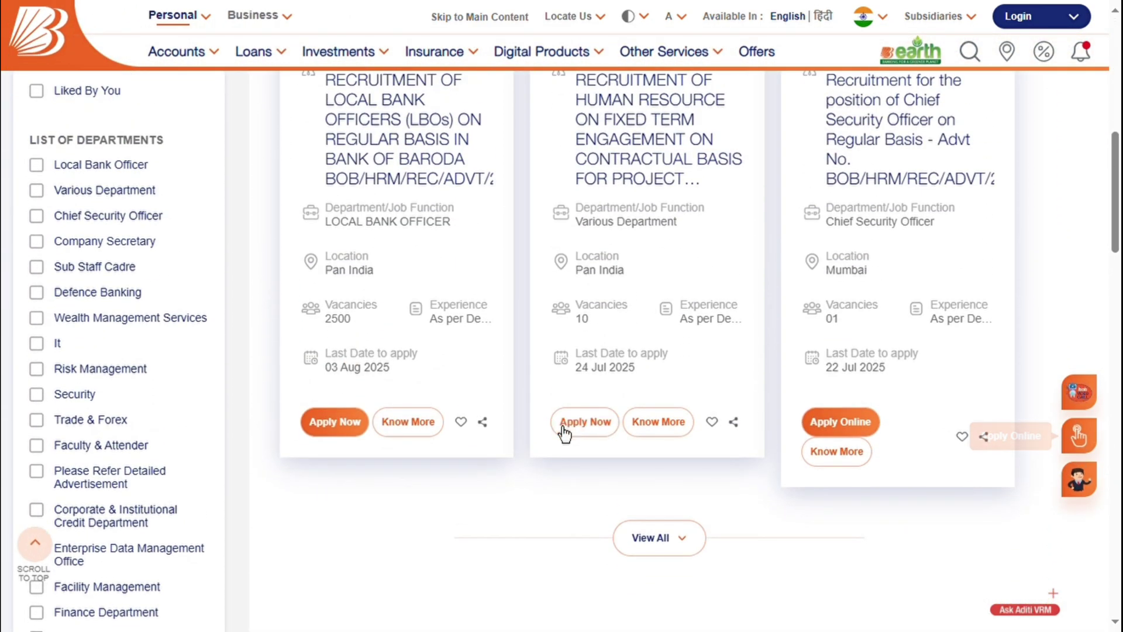
{"action": "scroll", "coordinate": [563, 427], "scroll_direction": "up", "scroll_amount": 4}
{"action": "scroll", "coordinate": [421, 386], "scroll_direction": "down", "scroll_amount": 1}
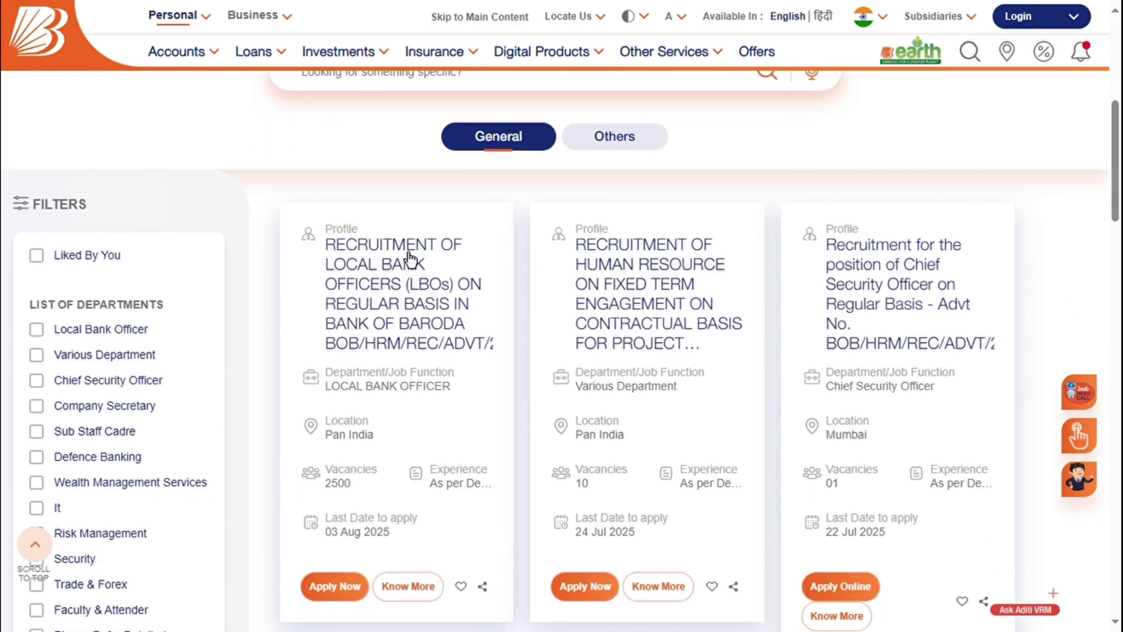
{"action": "scroll", "coordinate": [410, 257], "scroll_direction": "down", "scroll_amount": 1}
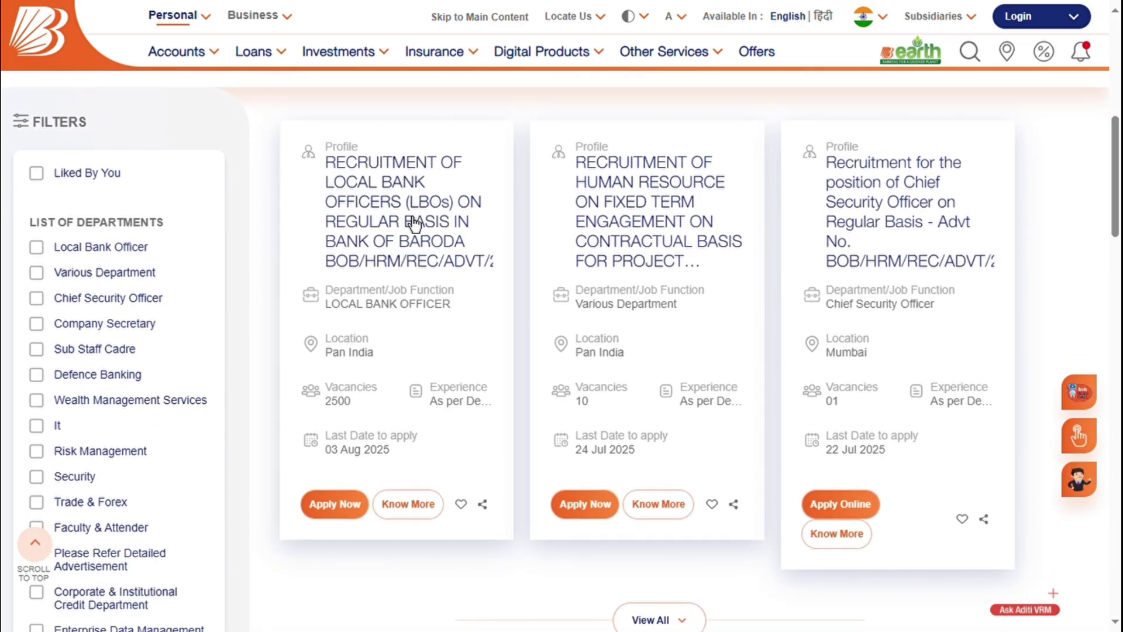
{"action": "scroll", "coordinate": [375, 316], "scroll_direction": "down", "scroll_amount": 2}
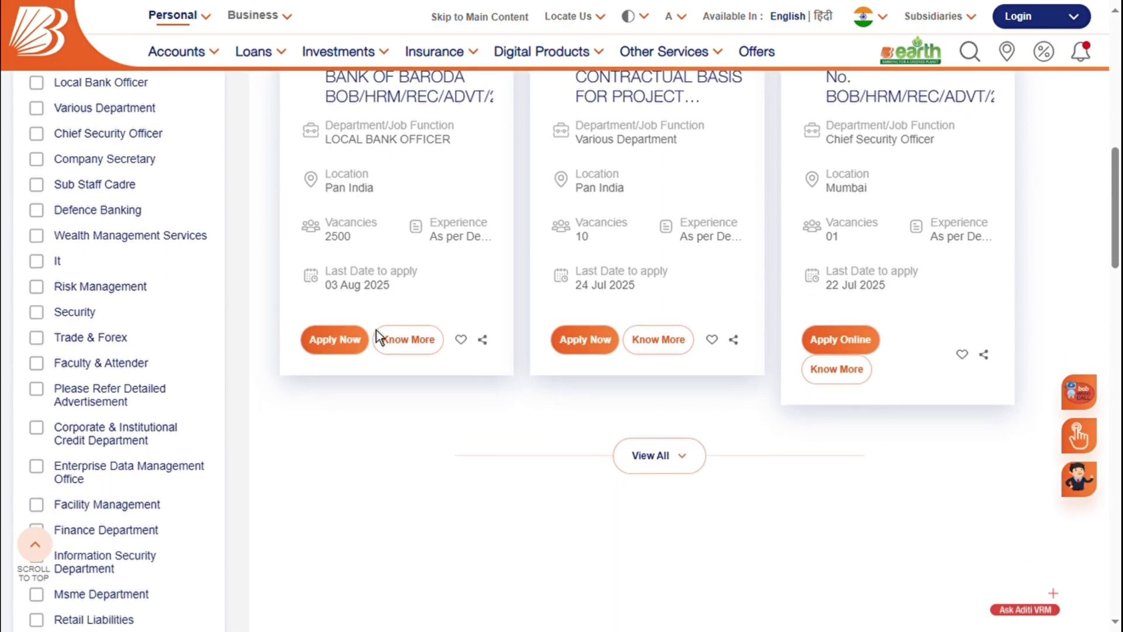
{"action": "left_click", "coordinate": [346, 362]}
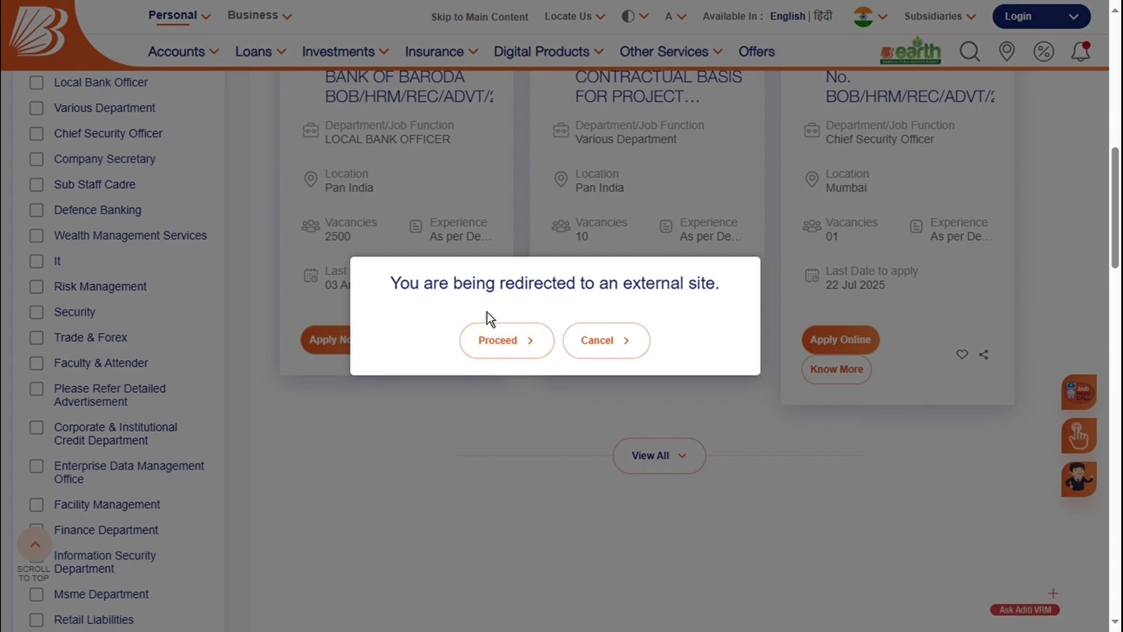
{"action": "left_click", "coordinate": [506, 364]}
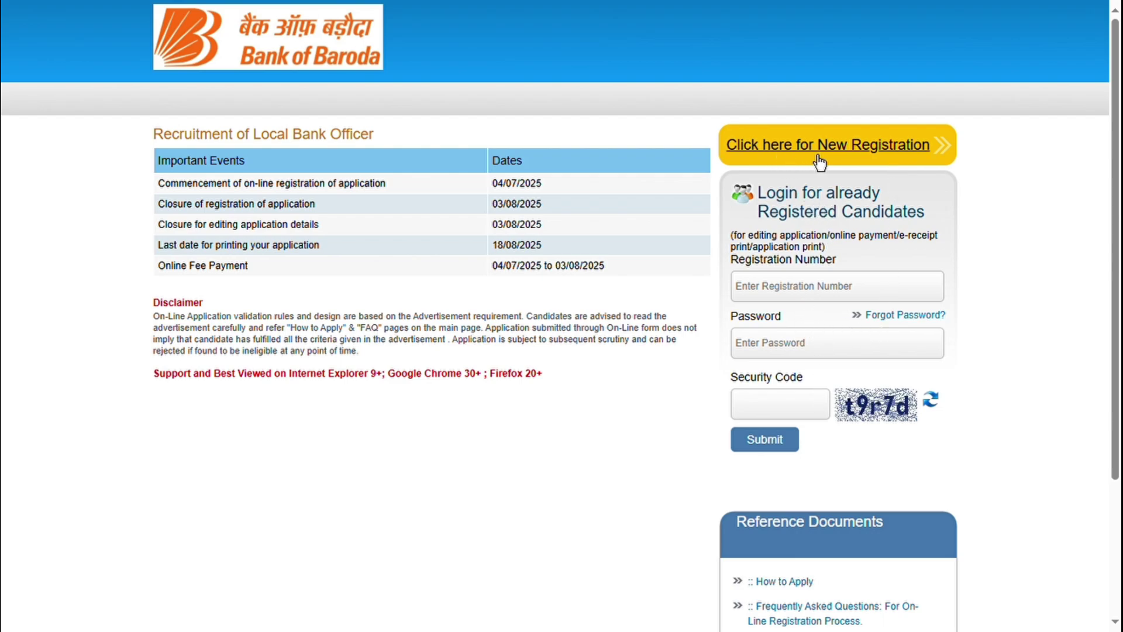
{"action": "left_click", "coordinate": [869, 154]}
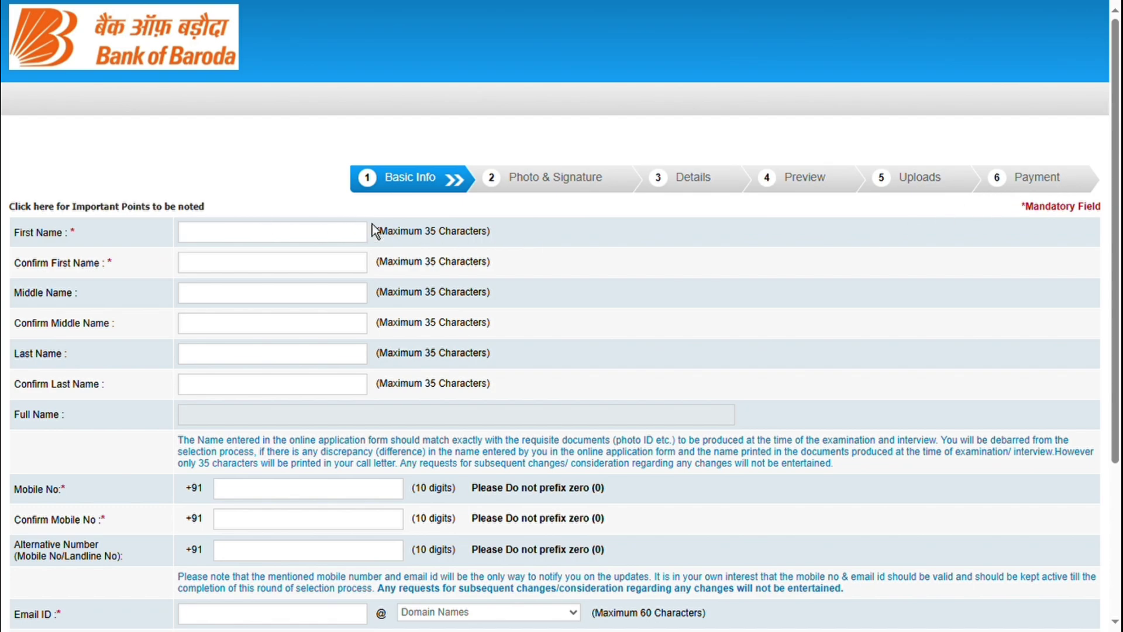
- Go through the first, middle and last name fields and their confirmation fields in the Basic Info form
{"action": "scroll", "coordinate": [433, 198], "scroll_direction": "down", "scroll_amount": 2}
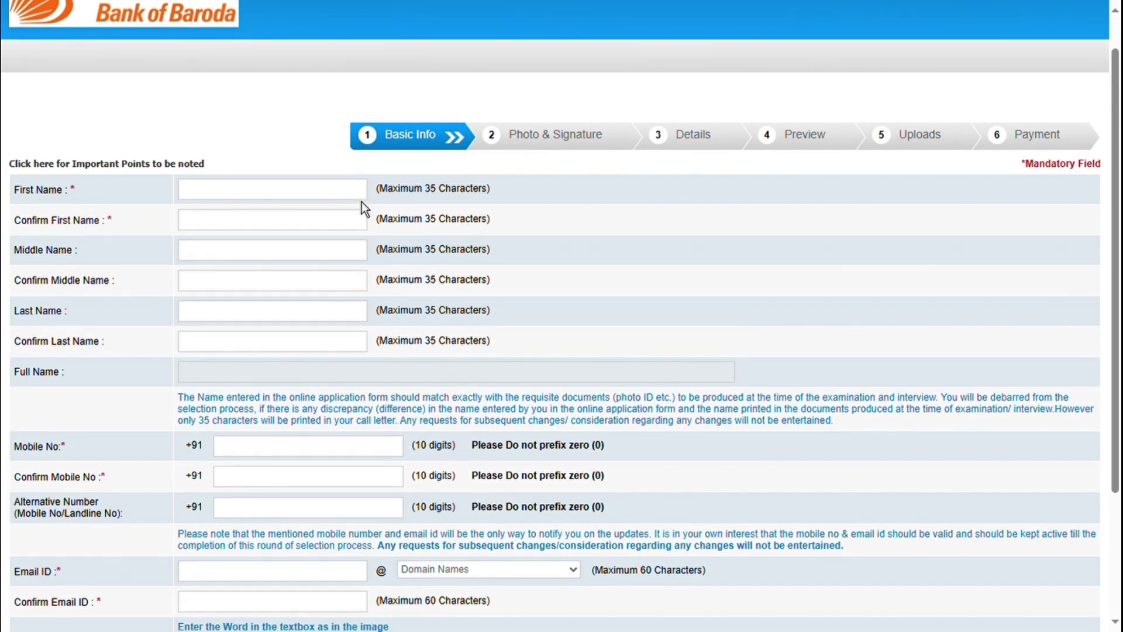
{"action": "left_click", "coordinate": [204, 154]}
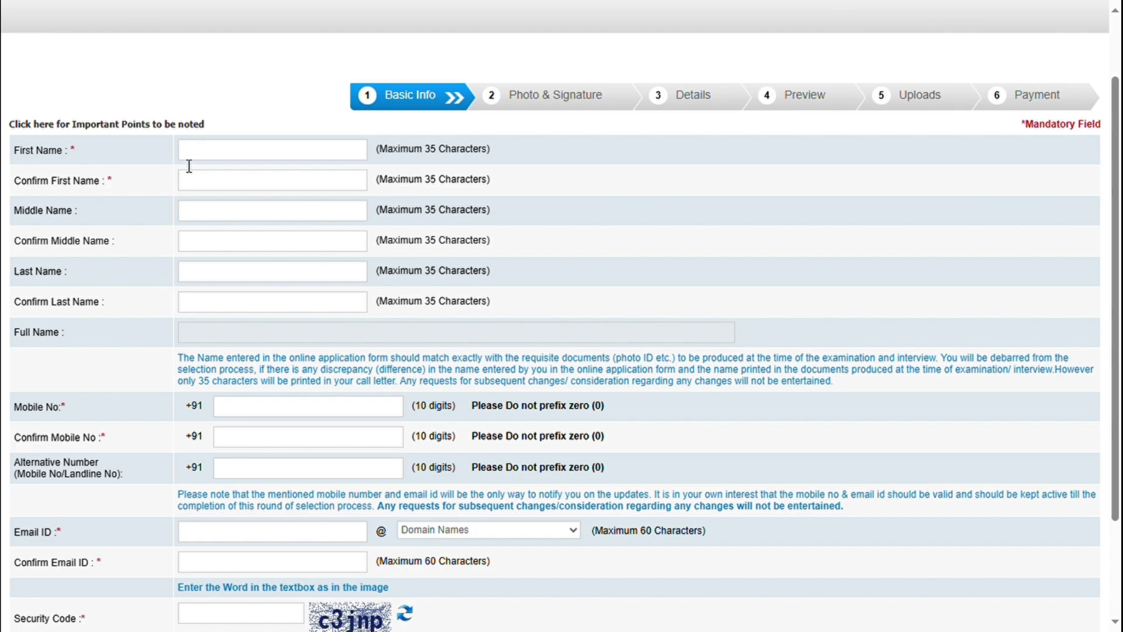
{"action": "left_click", "coordinate": [210, 184]}
{"action": "left_click", "coordinate": [206, 217]}
{"action": "left_click", "coordinate": [209, 242]}
{"action": "left_click", "coordinate": [208, 277]}
{"action": "scroll", "coordinate": [207, 276], "scroll_direction": "down", "scroll_amount": 2}
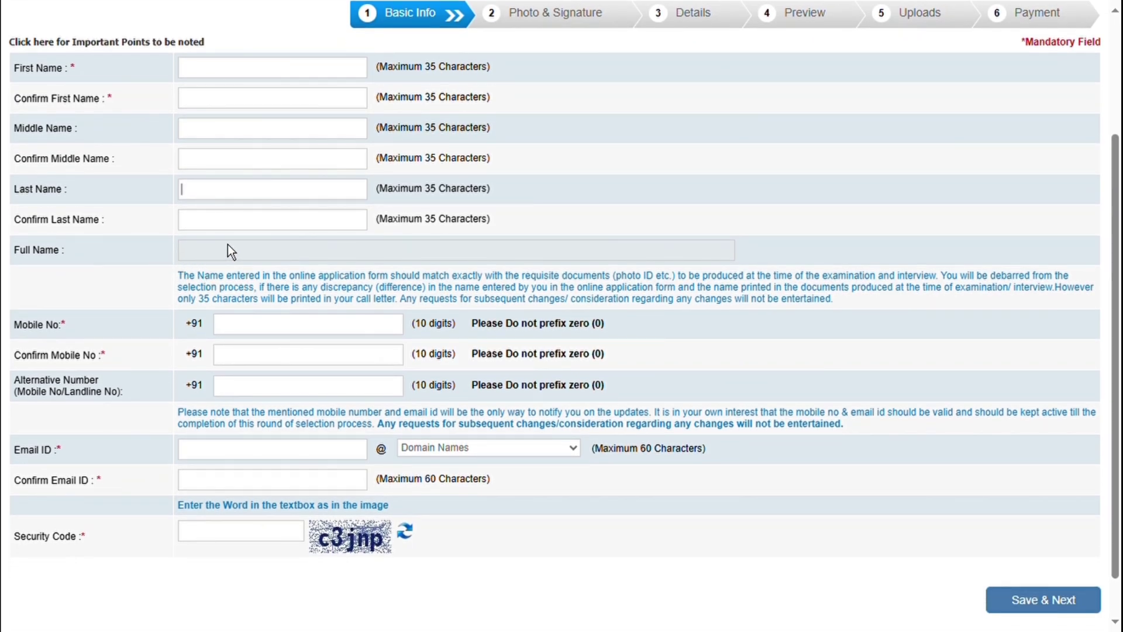
{"action": "left_click", "coordinate": [238, 224]}
{"action": "scroll", "coordinate": [237, 224], "scroll_direction": "down", "scroll_amount": 1}
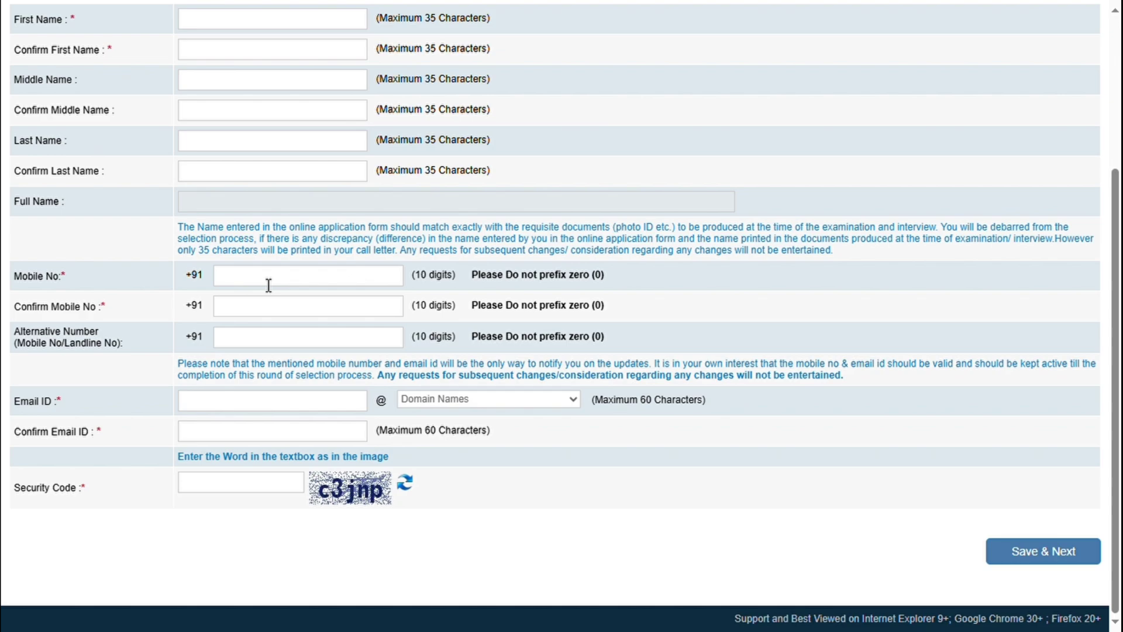
- Go through the mobile, email and security code fields, set the email domain to gmail.com, and try to save the Basic Info page
{"action": "left_click", "coordinate": [249, 313]}
{"action": "left_click", "coordinate": [238, 401]}
{"action": "key", "text": "Down"}
{"action": "left_click", "coordinate": [241, 435]}
{"action": "left_click", "coordinate": [244, 491]}
{"action": "left_click", "coordinate": [1072, 559]}
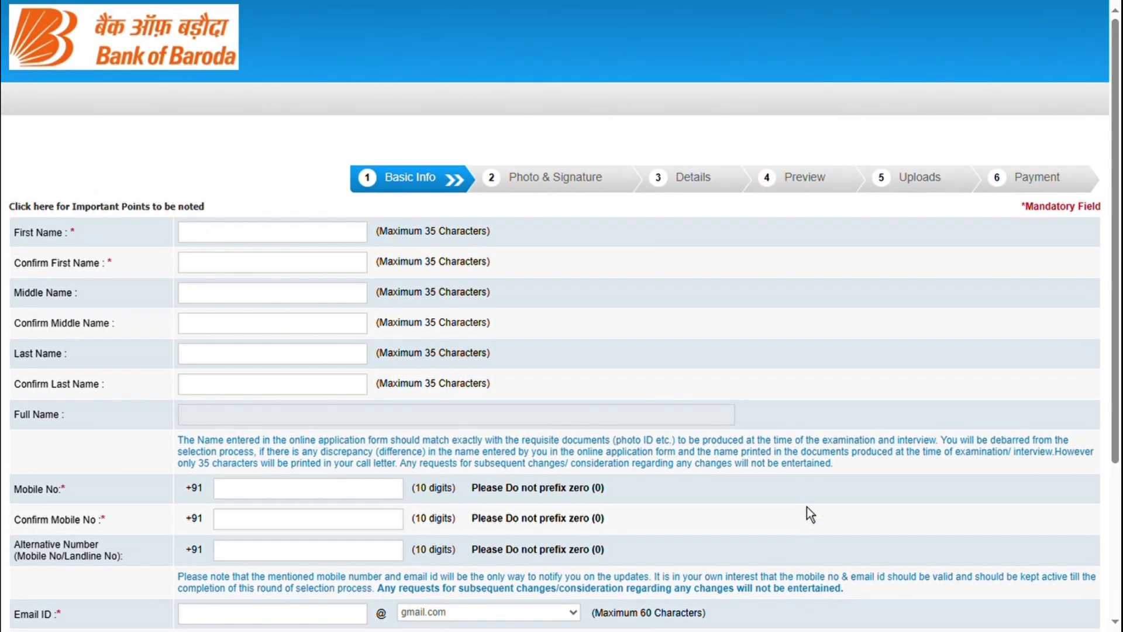